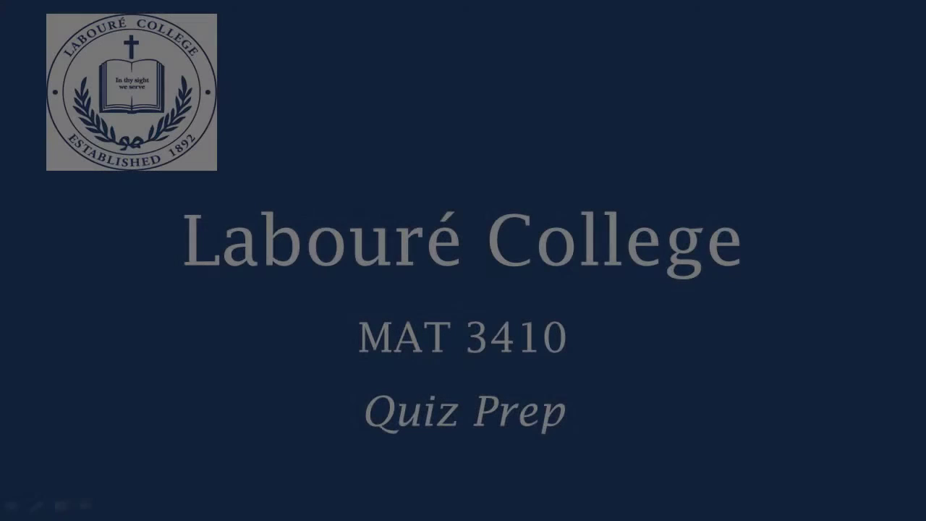
Advance past the Labouré College MAT 3410 Quiz Prep title slide to the Chap 2 handout.
key("Right")
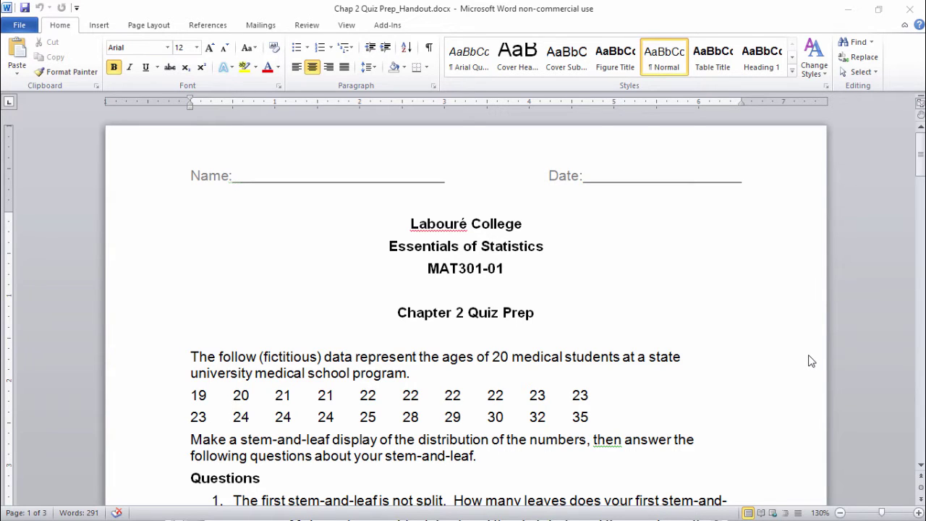
Scroll through the Word handout to read the 20 medical-student ages and questions 1–3.
scroll(810, 360, "down", 4)
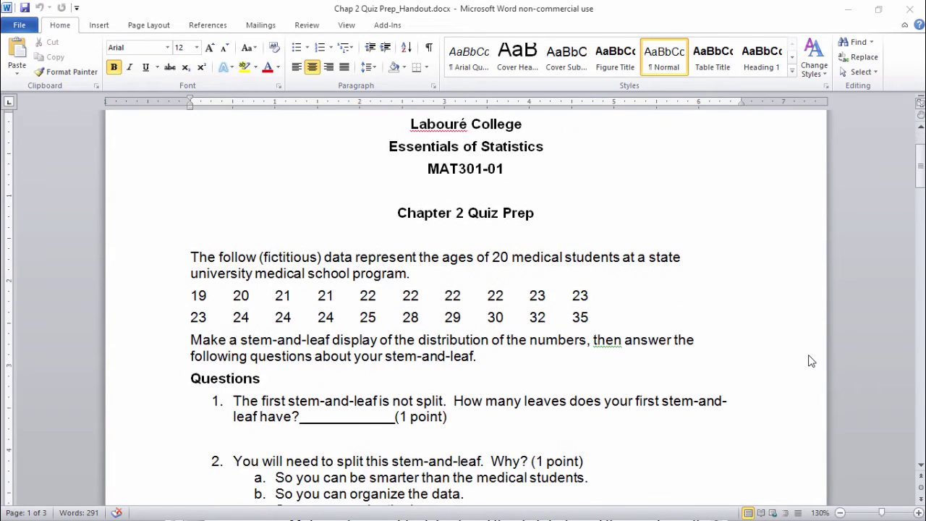
scroll(810, 360, "down", 1)
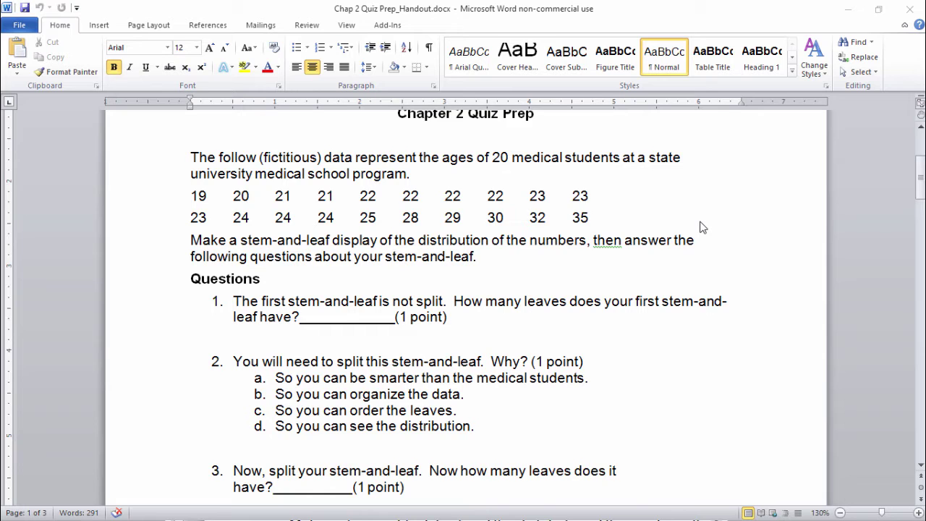
scroll(700, 227, "up", 1)
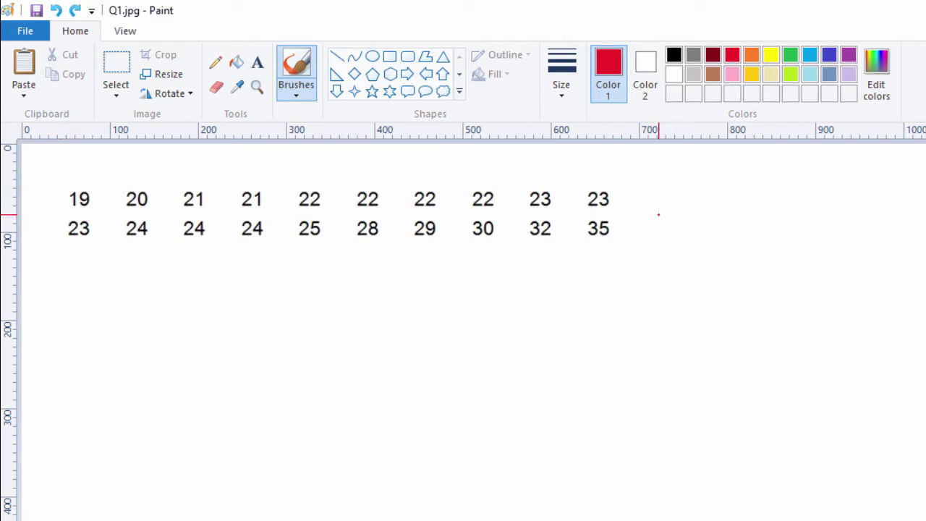
Draw a red vertical stem line under the 20 ages after undoing a stray red arrow.
left_click_drag(748, 200, 664, 220)
mouse_move(690, 196)
left_mouse_down()
mouse_move(666, 220)
mouse_move(661, 239)
mouse_move(698, 246)
left_mouse_up()
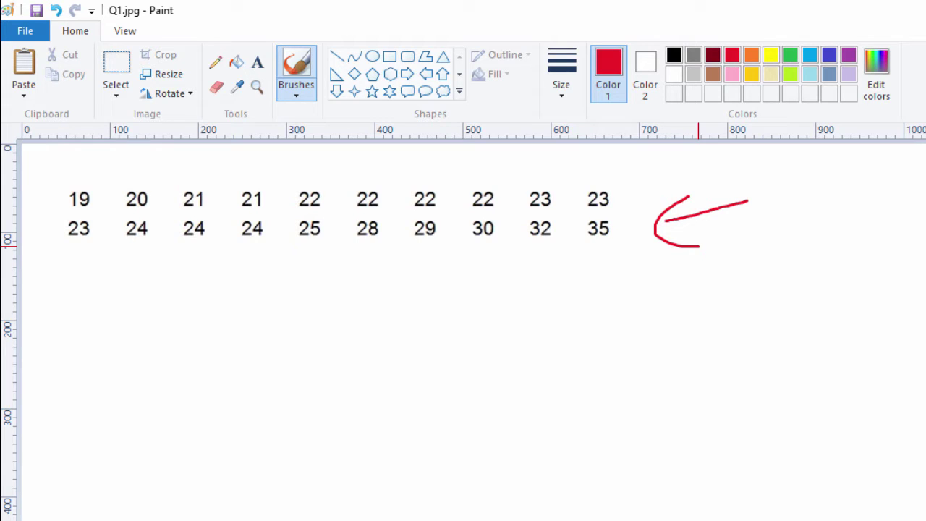
key("ctrl+z")
key("ctrl+z")
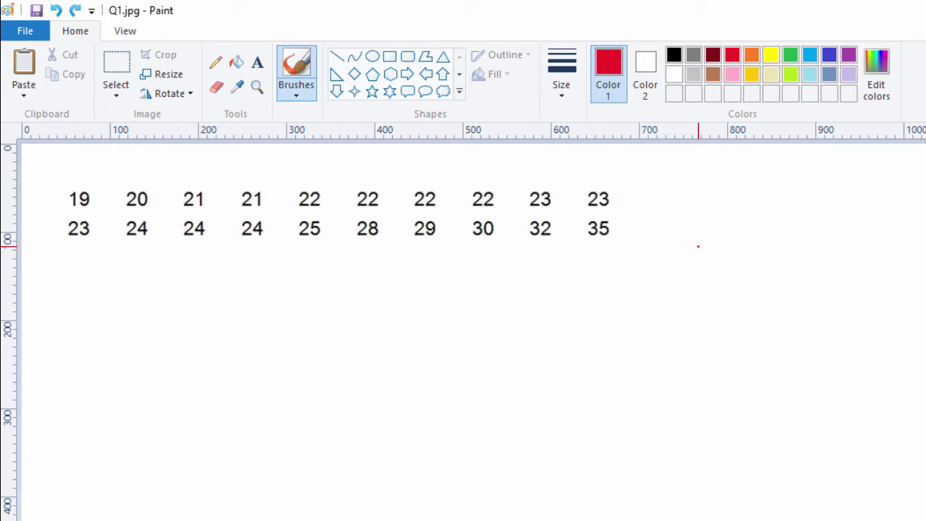
left_click_drag(172, 292, 176, 475)
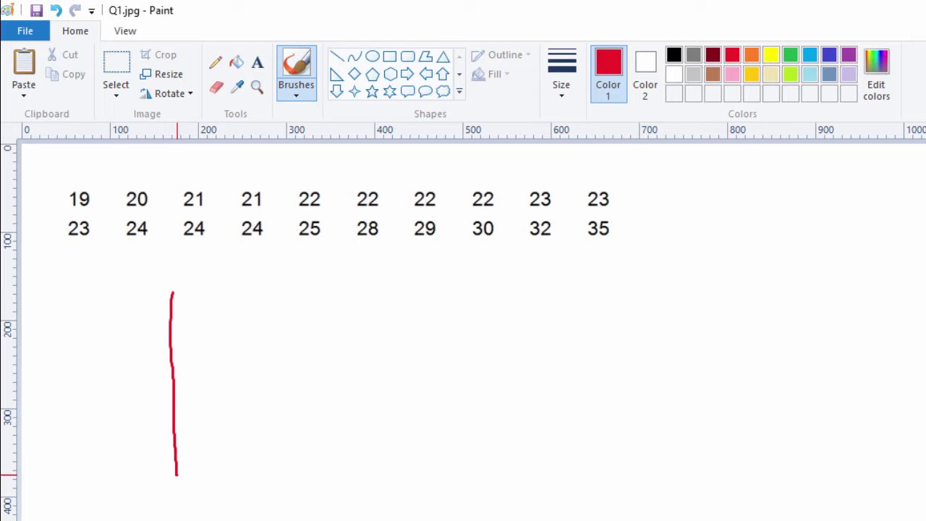
Write stem 2 with leaves 4 4 4 and cross off the three 24s.
mouse_move(136, 369)
left_mouse_down()
mouse_move(138, 388)
mouse_move(155, 391)
left_mouse_up()
mouse_move(186, 348)
left_mouse_down()
mouse_move(210, 365)
mouse_move(199, 388)
left_mouse_up()
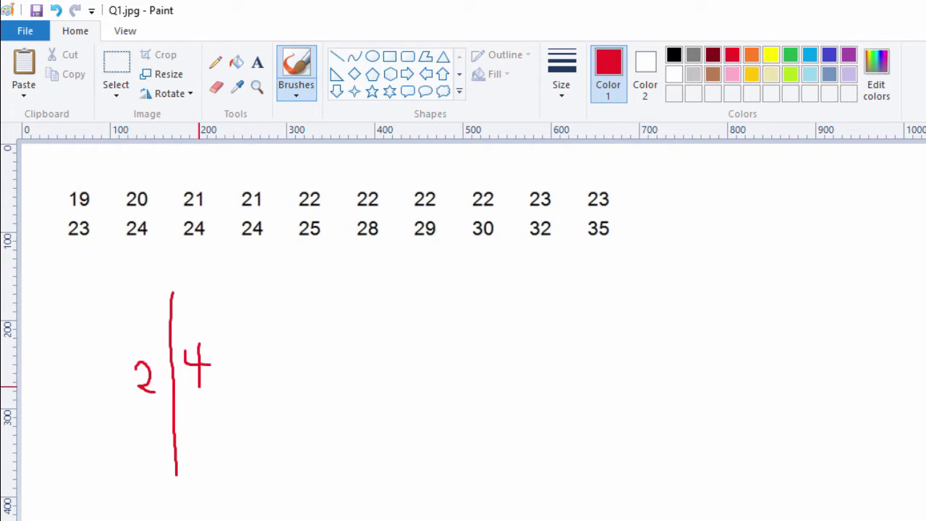
left_click_drag(128, 224, 152, 240)
mouse_move(236, 346)
left_mouse_down()
mouse_move(231, 362)
mouse_move(253, 367)
mouse_move(253, 391)
left_mouse_up()
mouse_move(272, 348)
left_mouse_down()
mouse_move(289, 364)
mouse_move(291, 398)
left_mouse_up()
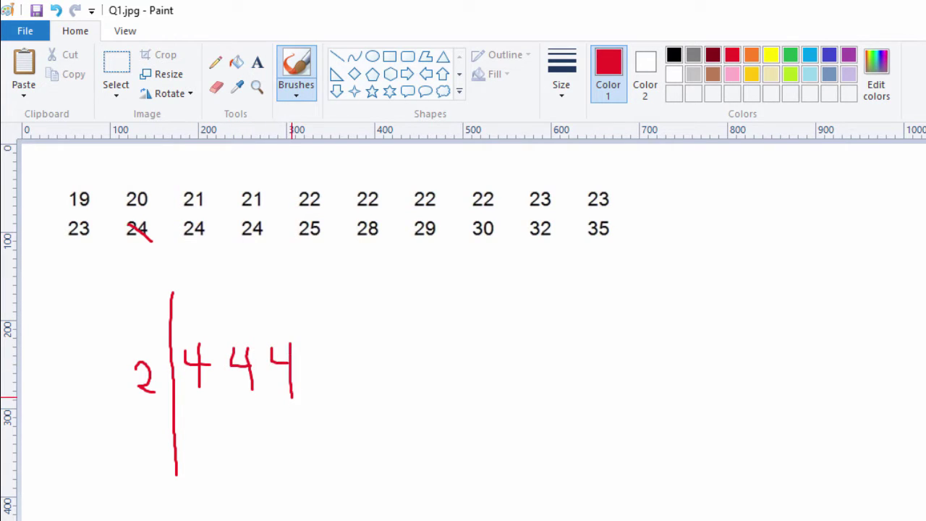
mouse_move(178, 222)
left_mouse_down()
mouse_move(212, 245)
mouse_move(269, 237)
left_mouse_up()
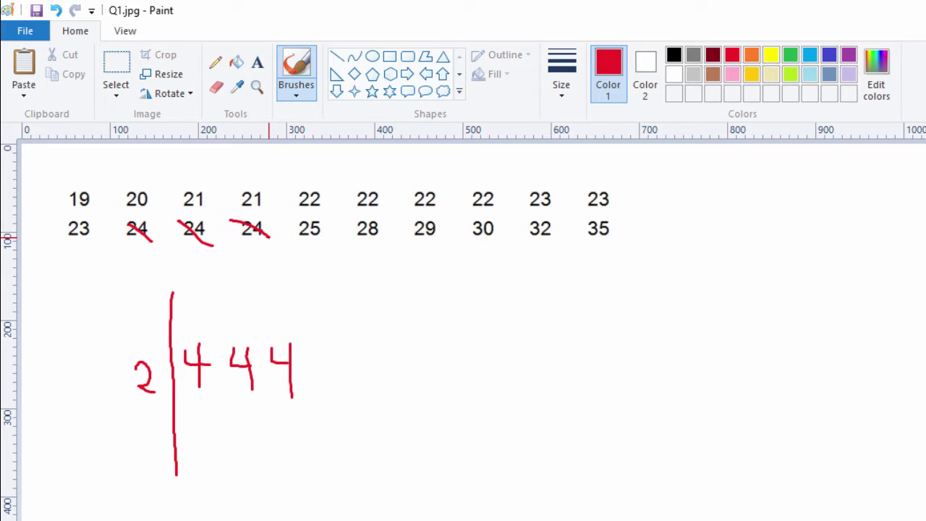
Write stem 1 with leaf 9 and cross off 19 in the list.
left_click_drag(144, 305, 144, 328)
left_click_drag(207, 296, 219, 333)
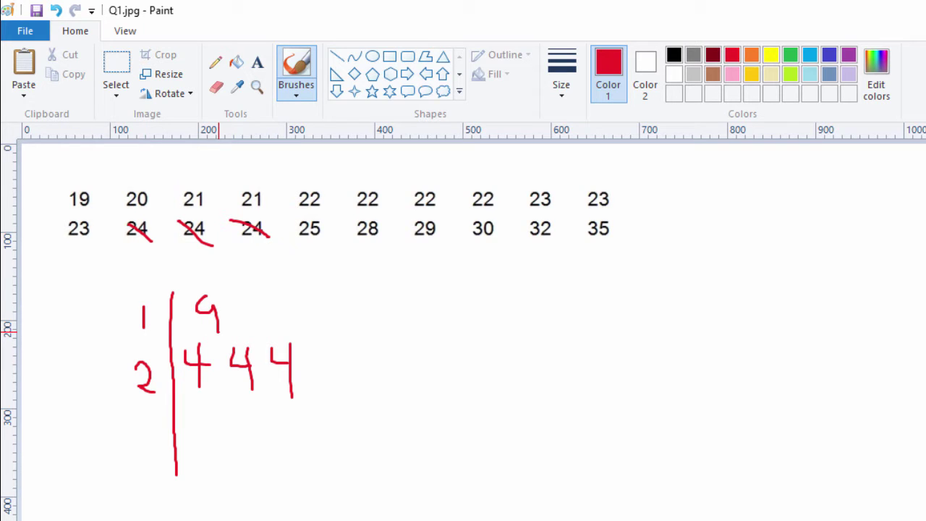
left_click_drag(216, 301, 214, 307)
left_click_drag(69, 189, 96, 206)
Write stem 3 with leaves 0 2 5, crossing off 30, 32 and 35.
left_click_drag(484, 253, 623, 251)
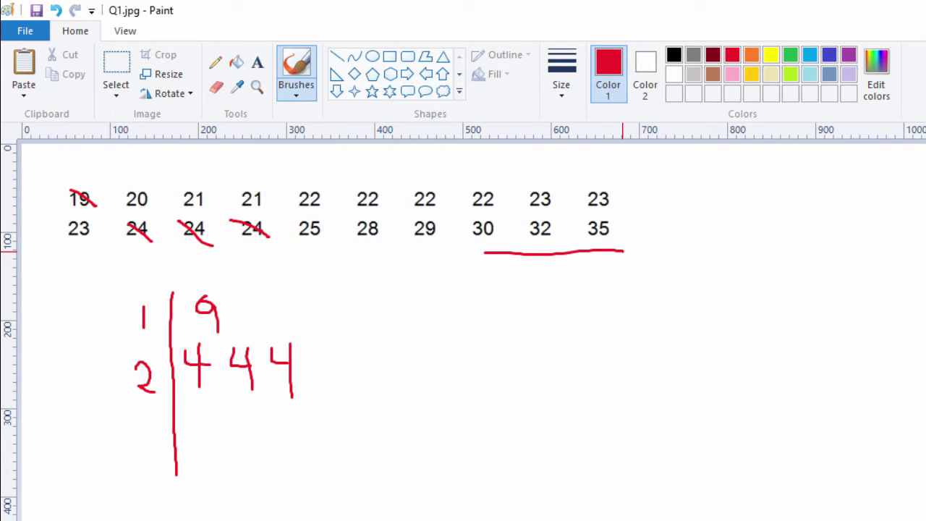
mouse_move(132, 407)
left_mouse_down()
mouse_move(145, 411)
mouse_move(136, 443)
left_mouse_up()
left_click_drag(191, 402, 194, 412)
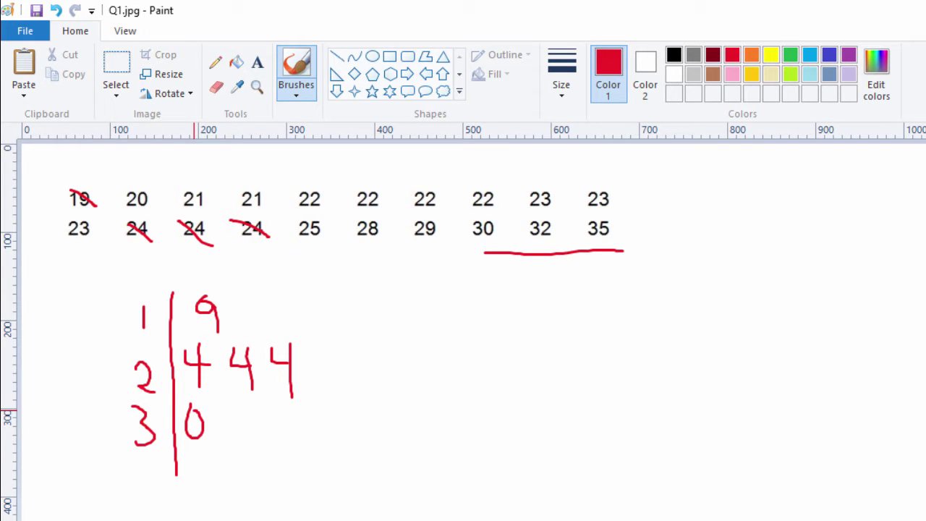
mouse_move(233, 402)
left_mouse_down()
mouse_move(255, 415)
mouse_move(234, 436)
mouse_move(262, 439)
left_mouse_up()
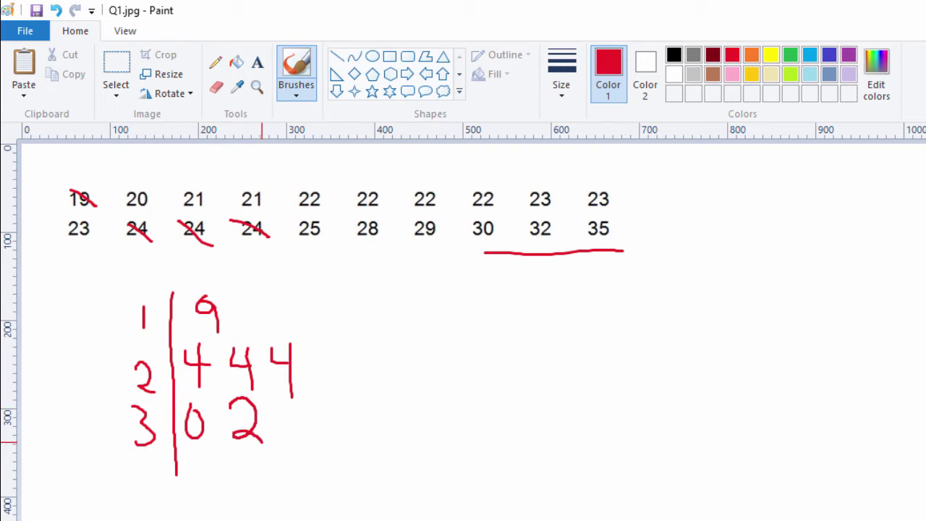
mouse_move(275, 400)
left_mouse_down()
mouse_move(281, 441)
mouse_move(312, 396)
left_mouse_up()
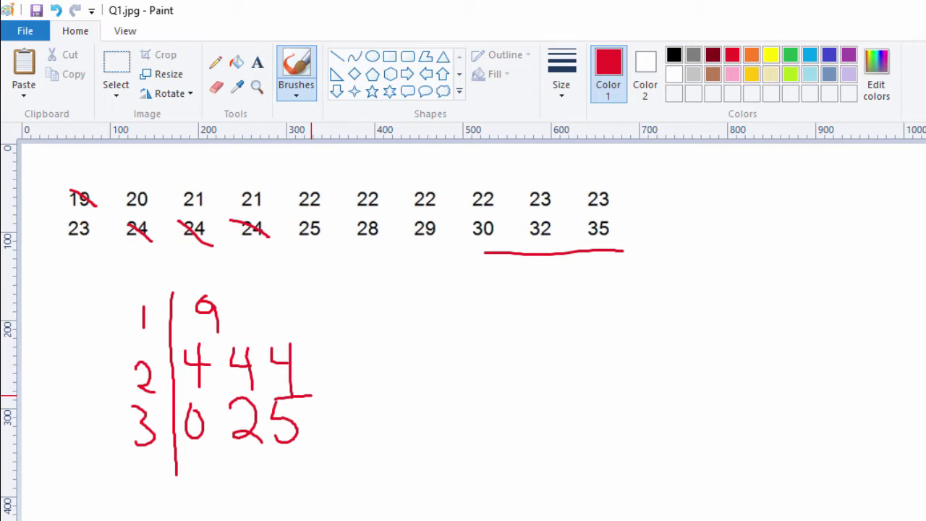
left_click_drag(474, 223, 498, 252)
mouse_move(536, 216)
left_mouse_down()
mouse_move(558, 241)
mouse_move(623, 244)
left_mouse_up()
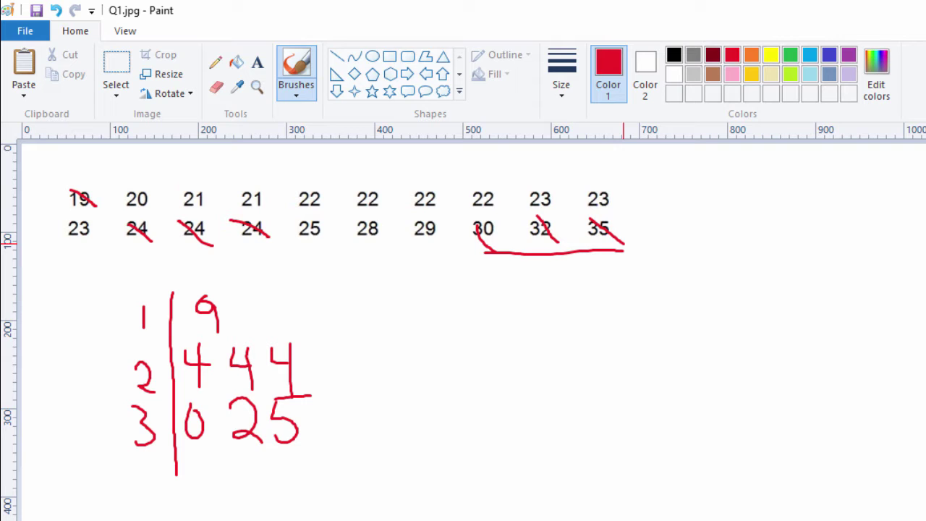
Add stem-2 leaves 0, 1, 1, 5, 8, 9, crossing off 20, both 21s, 25, 28 and 29.
mouse_move(341, 347)
left_mouse_down()
mouse_move(332, 381)
mouse_move(333, 350)
left_mouse_up()
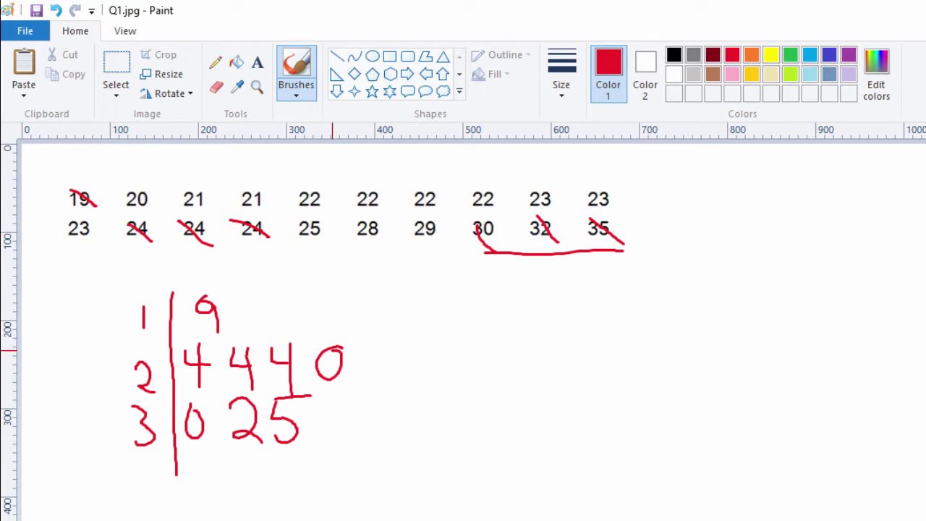
left_click_drag(116, 178, 152, 207)
left_click_drag(375, 349, 375, 382)
left_click_drag(406, 347, 407, 386)
mouse_move(163, 182)
left_mouse_down()
mouse_move(213, 210)
mouse_move(276, 216)
left_mouse_up()
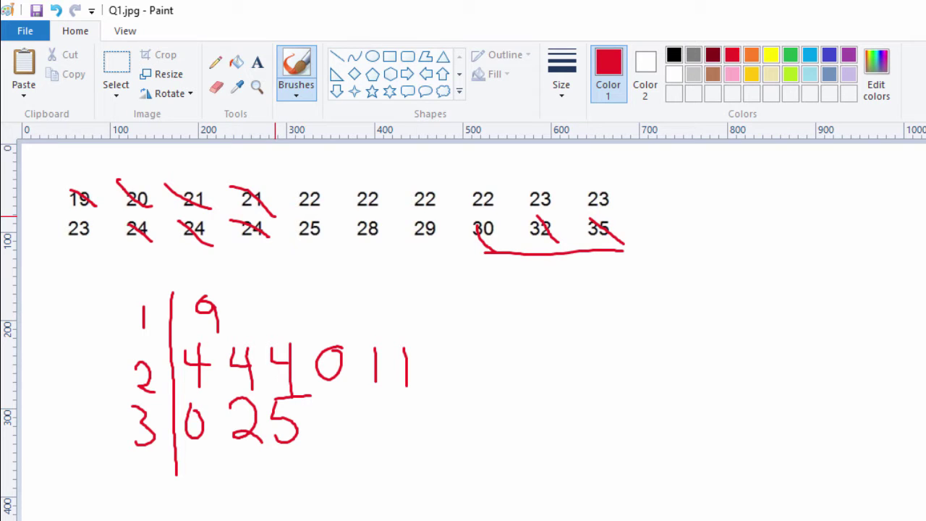
mouse_move(430, 351)
left_mouse_down()
mouse_move(427, 382)
mouse_move(453, 350)
left_mouse_up()
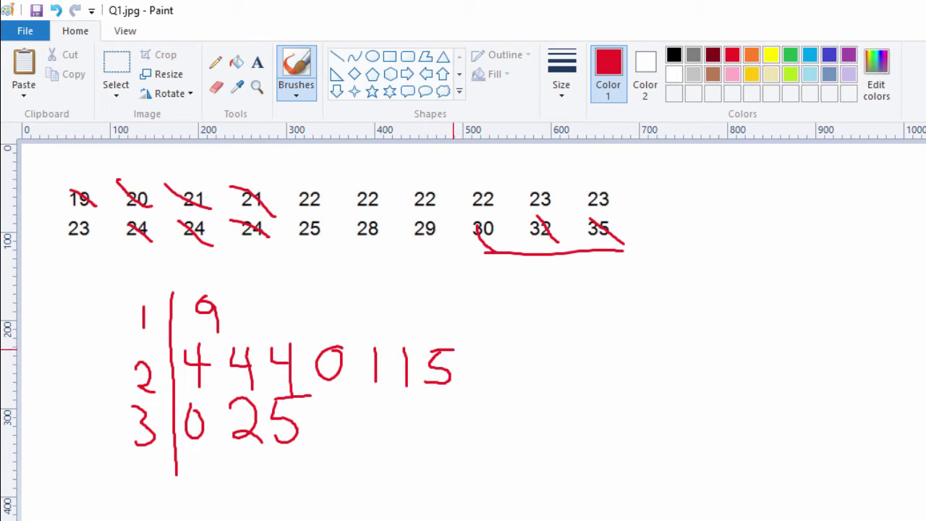
left_click_drag(300, 225, 336, 243)
mouse_move(496, 346)
left_mouse_down()
mouse_move(470, 349)
mouse_move(483, 346)
left_mouse_up()
left_click_drag(351, 231, 401, 244)
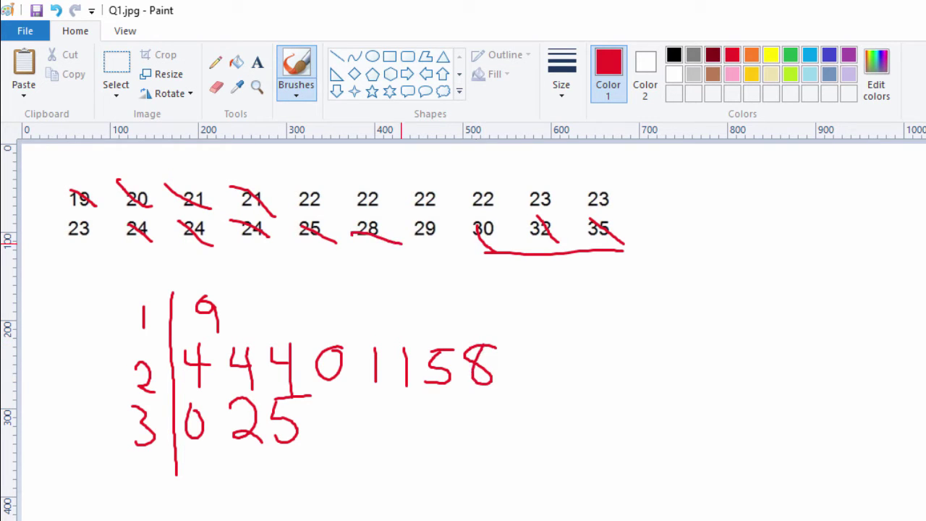
left_click_drag(527, 353, 527, 391)
left_click_drag(414, 226, 454, 246)
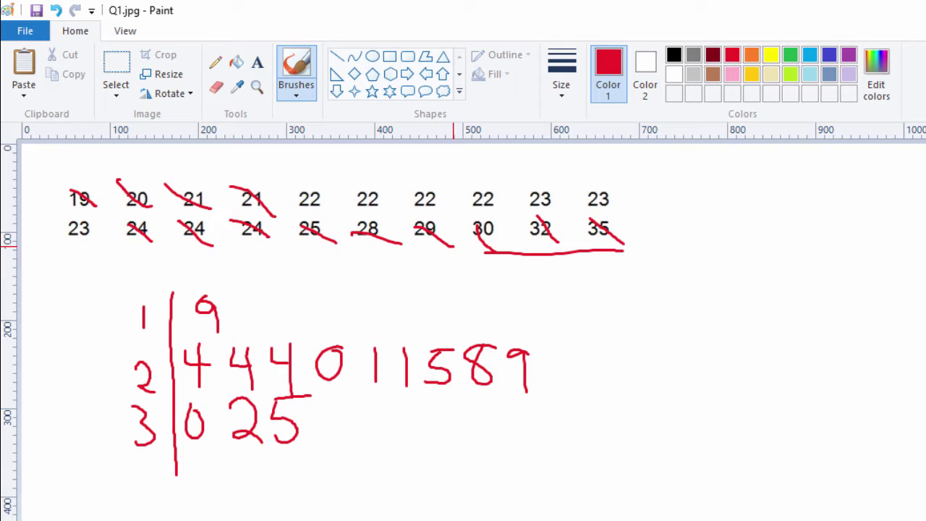
Add stem-2 leaves 2s and 3 3 3, cross off the 22s and 23s, and underline the row.
left_click_drag(552, 353, 575, 382)
mouse_move(589, 350)
left_mouse_down()
mouse_move(597, 345)
mouse_move(616, 374)
mouse_move(673, 361)
mouse_move(681, 381)
left_mouse_up()
left_click_drag(287, 182, 314, 215)
left_click_drag(348, 181, 378, 212)
mouse_move(426, 176)
left_mouse_down()
mouse_move(446, 205)
mouse_move(497, 216)
left_mouse_up()
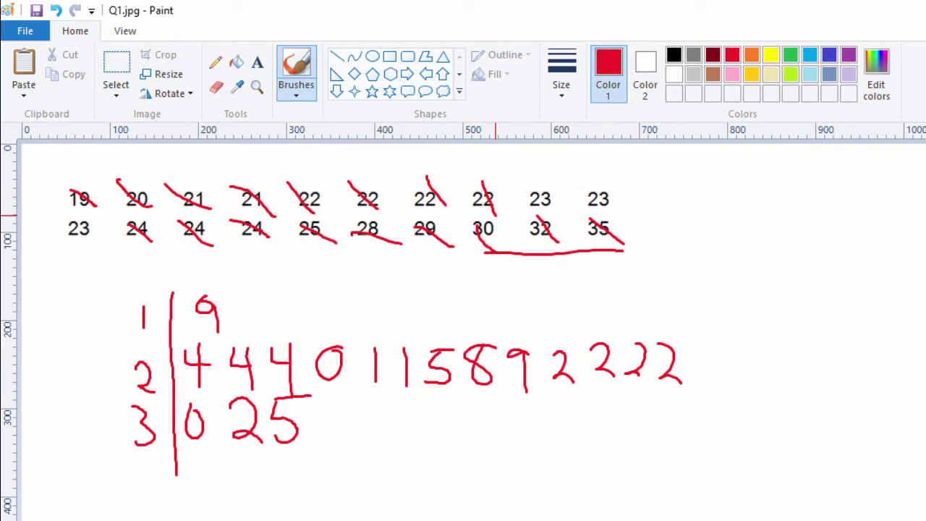
left_click_drag(696, 345, 698, 375)
mouse_move(724, 337)
left_mouse_down()
mouse_move(734, 336)
mouse_move(732, 384)
left_mouse_up()
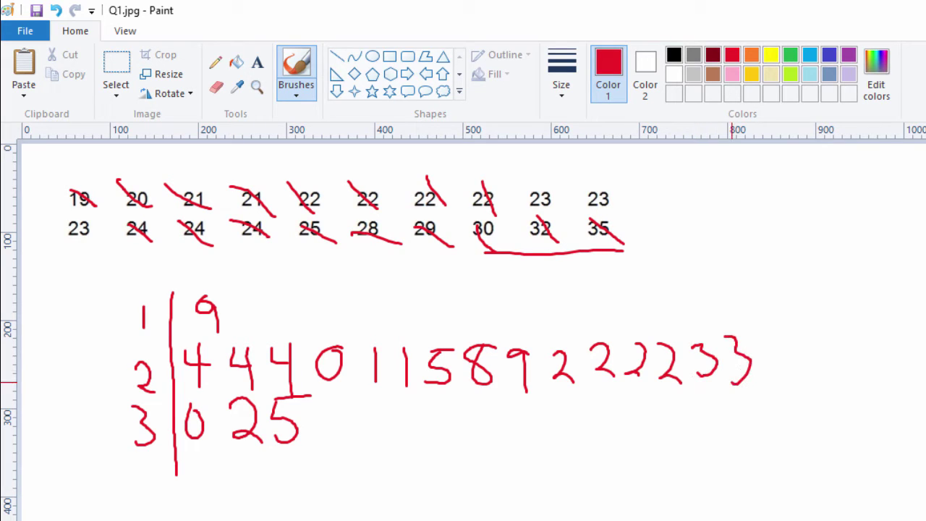
mouse_move(758, 334)
left_mouse_down()
mouse_move(798, 363)
mouse_move(763, 388)
left_mouse_up()
left_click_drag(590, 186, 616, 216)
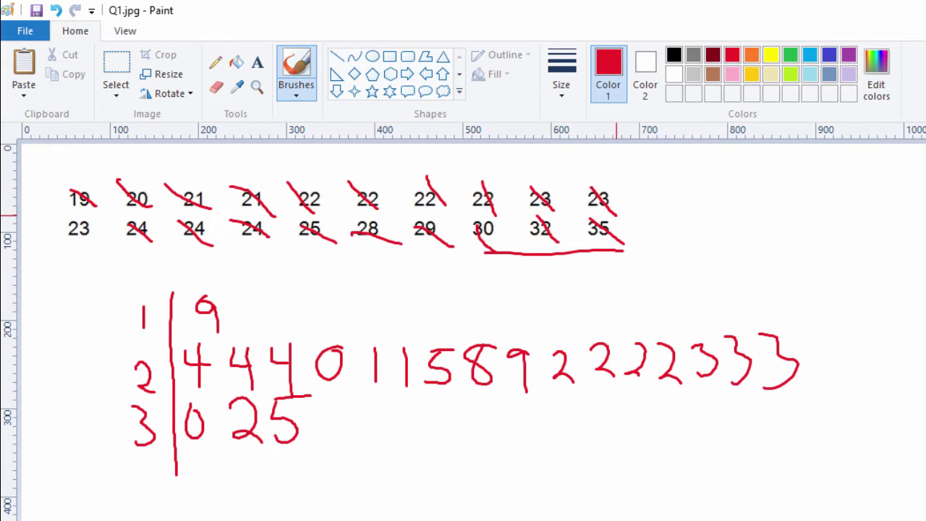
left_click_drag(56, 217, 107, 234)
mouse_move(396, 434)
left_mouse_down()
mouse_move(614, 415)
mouse_move(802, 414)
left_mouse_up()
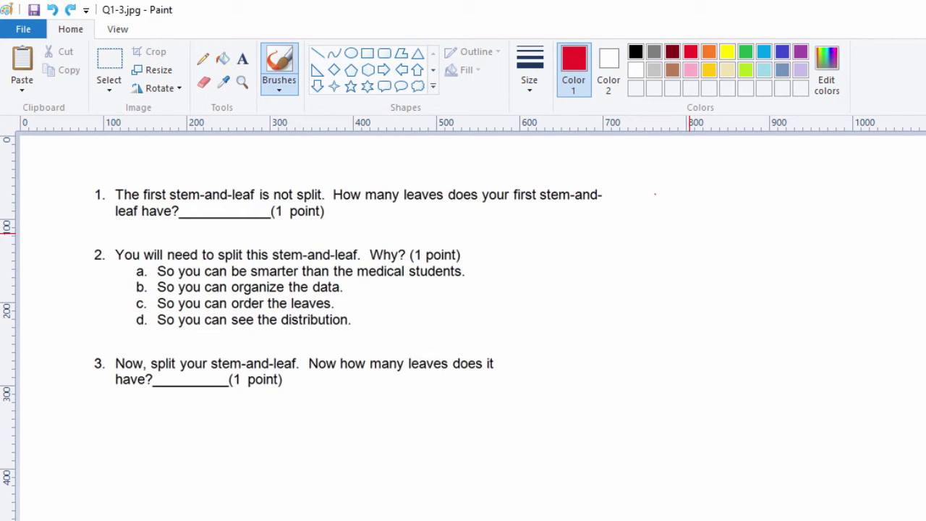
left_click_drag(654, 193, 664, 243)
left_click_drag(706, 205, 708, 240)
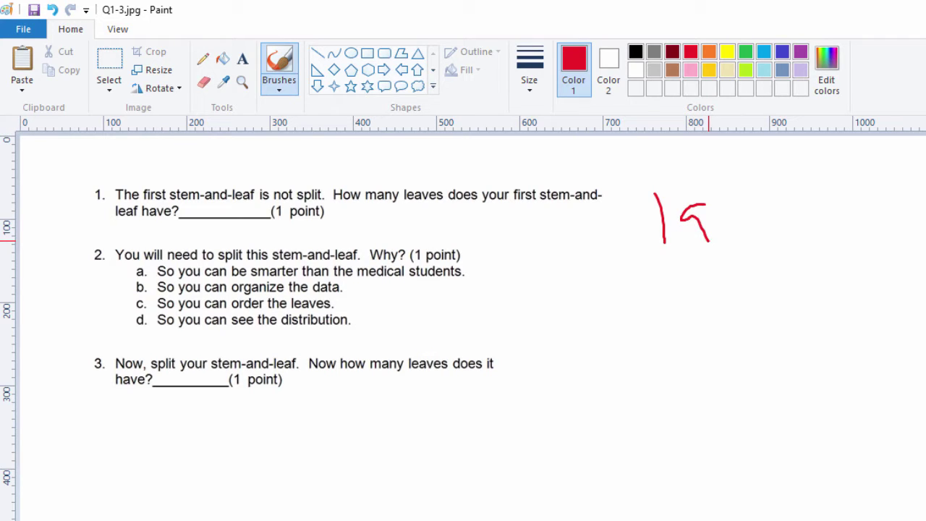
mouse_move(660, 284)
left_mouse_down()
mouse_move(683, 301)
mouse_move(709, 293)
left_mouse_up()
left_click_drag(745, 273, 729, 313)
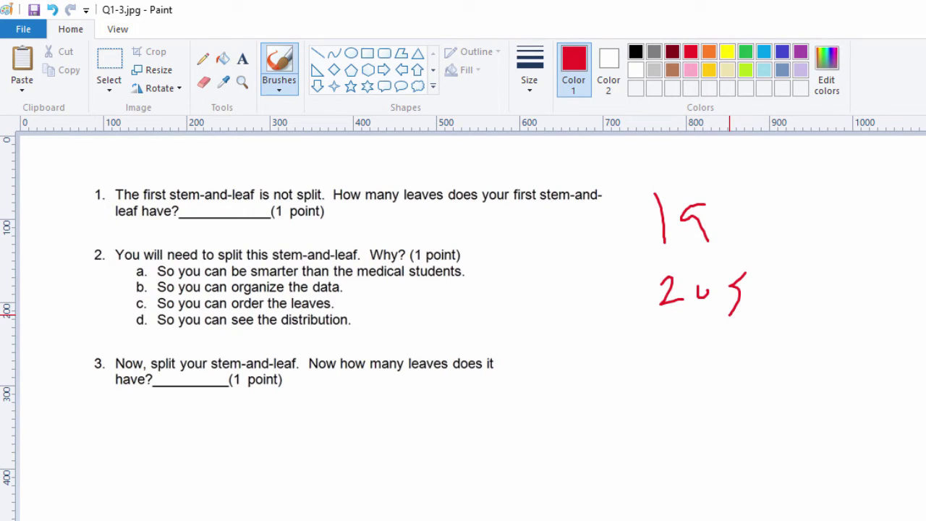
left_click_drag(661, 342, 667, 386)
left_click_drag(696, 349, 729, 393)
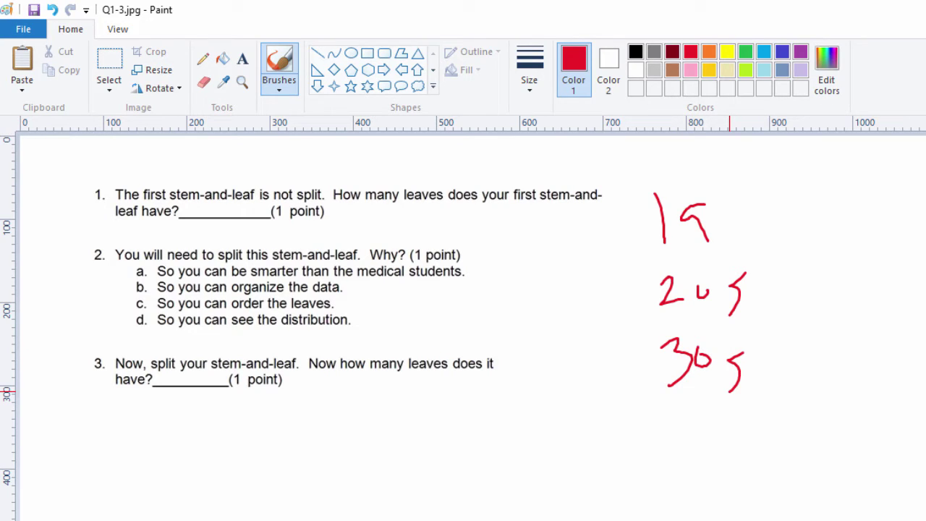
mouse_move(187, 205)
left_mouse_down()
mouse_move(210, 208)
mouse_move(200, 232)
left_mouse_up()
key("ctrl+z")
key("ctrl+z")
key("ctrl+z")
key("ctrl+z")
key("ctrl+z")
key("ctrl+z")
key("ctrl+z")
key("ctrl+z")
key("ctrl+z")
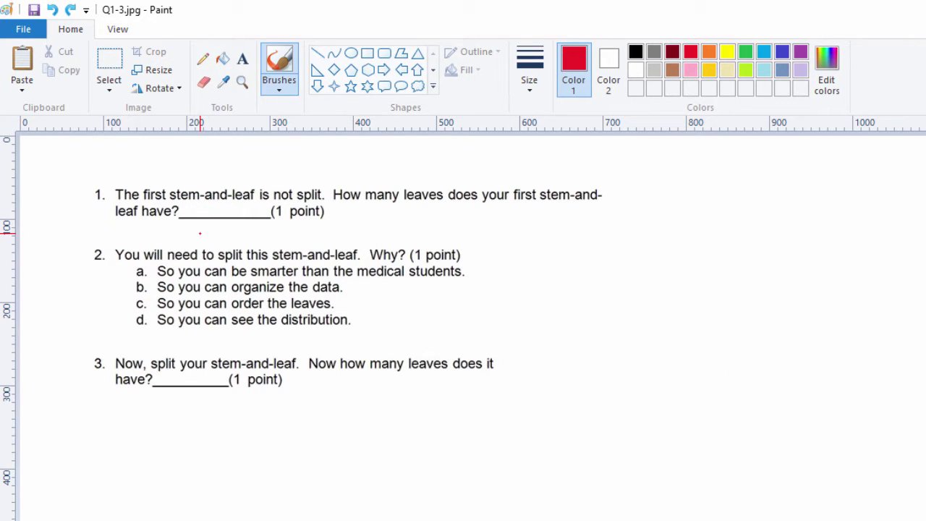
Mark 3 on question 1, strike options a–c, circle d, and draw an arrow below question 3.
mouse_move(194, 202)
left_mouse_down()
mouse_move(212, 215)
mouse_move(205, 238)
left_mouse_up()
left_click_drag(126, 275, 478, 265)
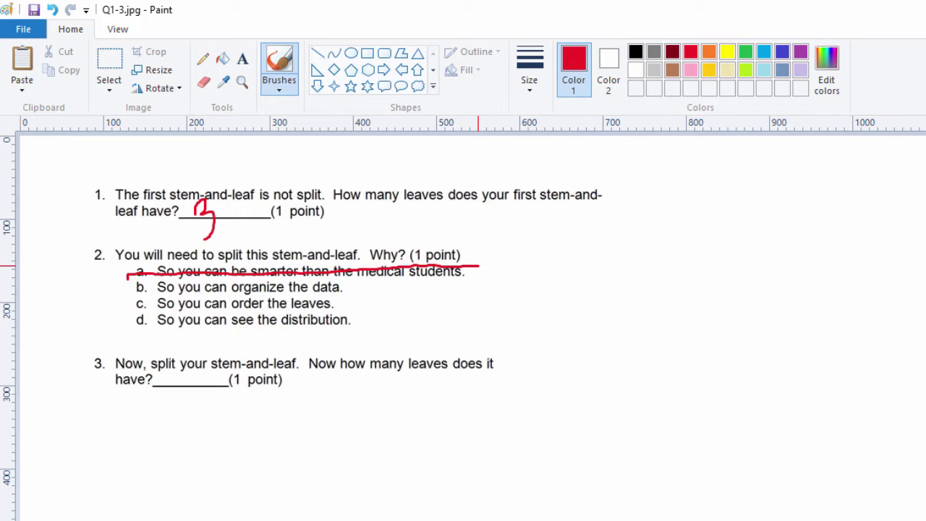
left_click_drag(125, 289, 370, 285)
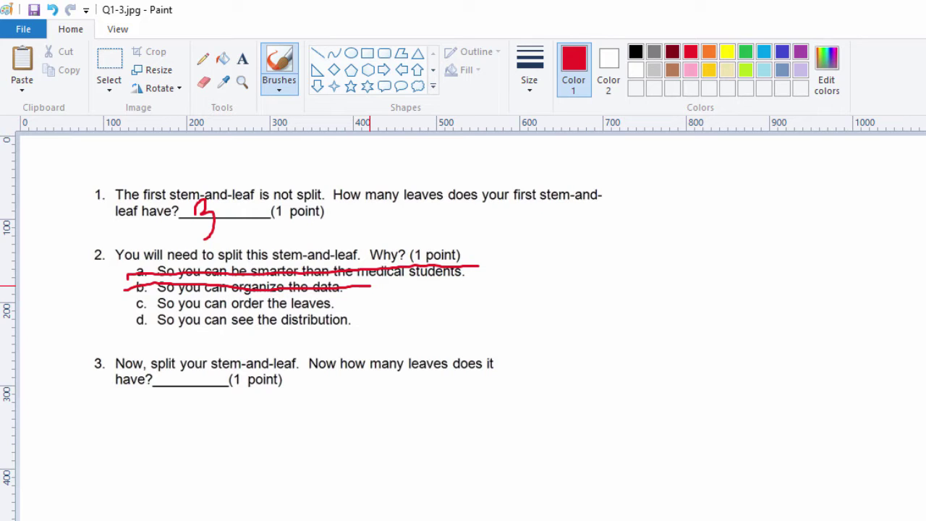
left_click_drag(110, 304, 381, 298)
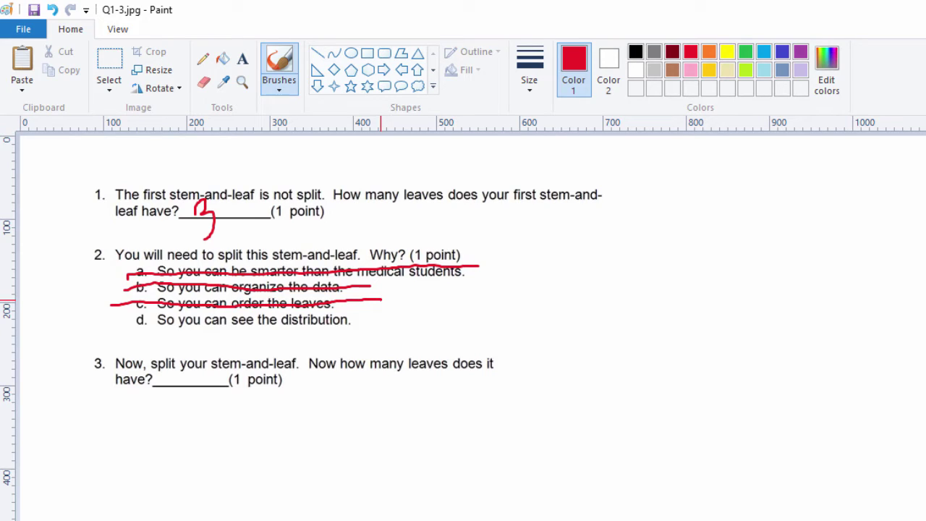
mouse_move(152, 301)
left_mouse_down()
mouse_move(117, 327)
mouse_move(397, 326)
mouse_move(163, 297)
mouse_move(125, 313)
left_mouse_up()
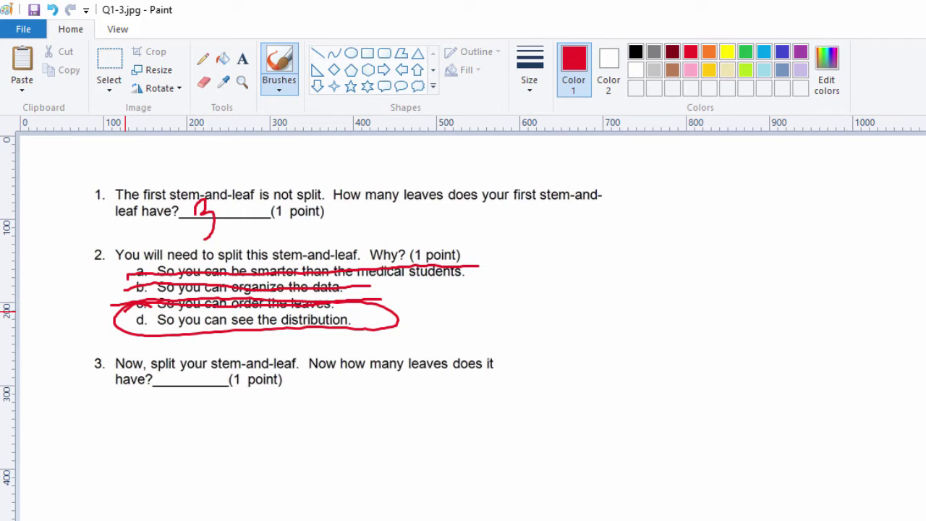
mouse_move(137, 494)
left_mouse_down()
mouse_move(185, 412)
mouse_move(205, 456)
left_mouse_up()
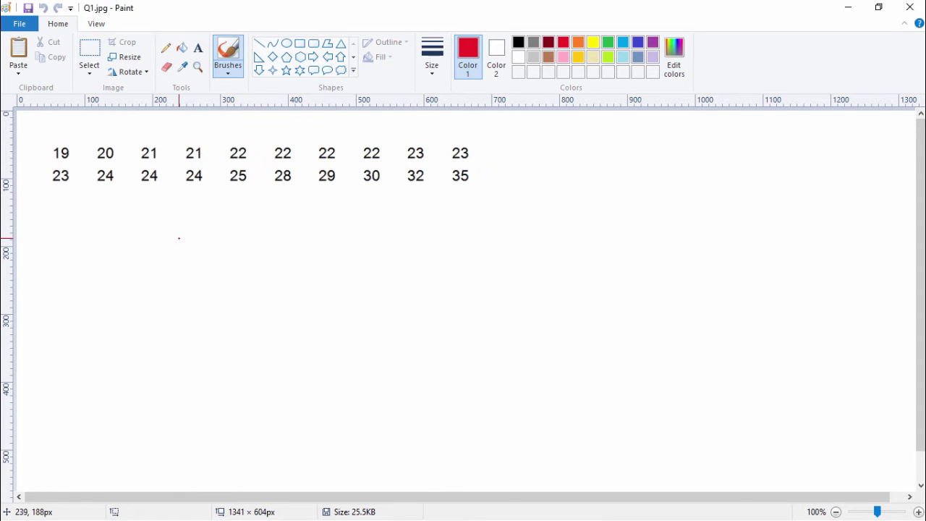
Draw a red divider with split stems 1, 1, 2, 2, 3, 3, then begin a blue 0–4 label.
left_click_drag(179, 226, 188, 419)
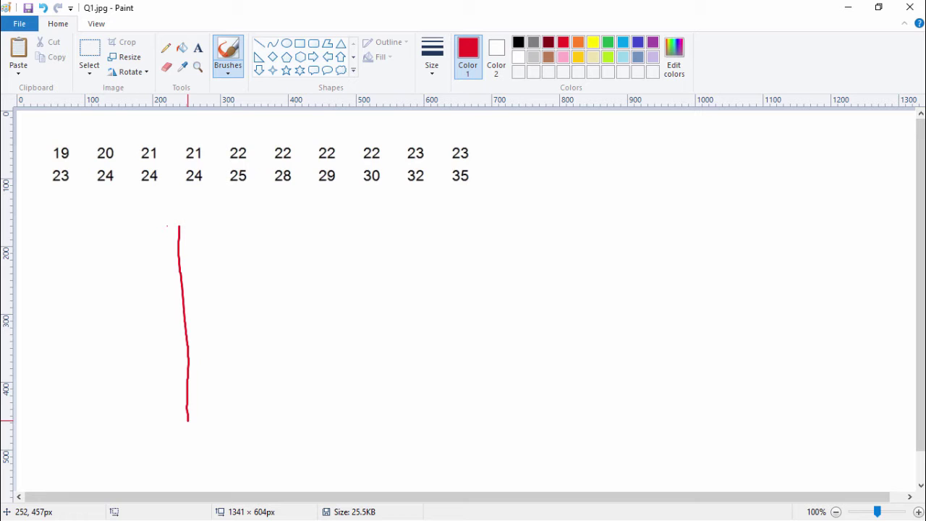
mouse_move(167, 225)
left_mouse_down()
mouse_move(157, 330)
mouse_move(168, 334)
mouse_move(163, 358)
mouse_move(173, 366)
mouse_move(154, 386)
mouse_move(168, 399)
mouse_move(160, 453)
left_mouse_up()
left_click_drag(186, 414, 186, 465)
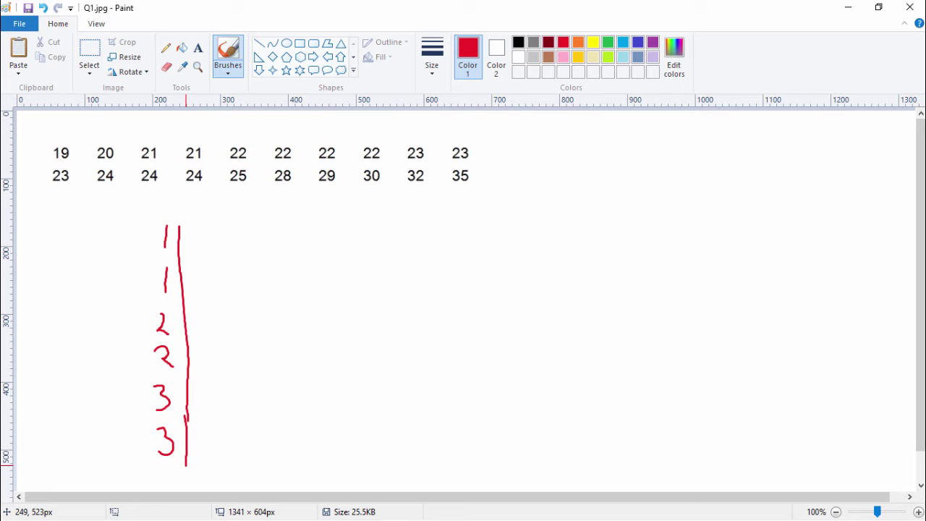
left_click(638, 42)
mouse_move(127, 233)
left_mouse_down()
mouse_move(152, 227)
mouse_move(154, 244)
mouse_move(122, 282)
mouse_move(131, 268)
mouse_move(147, 289)
left_mouse_up()
Write blue 0–4 and 5–9 labels beside the 1, 2 and 3 stem pairs, then return to red.
left_click(135, 283)
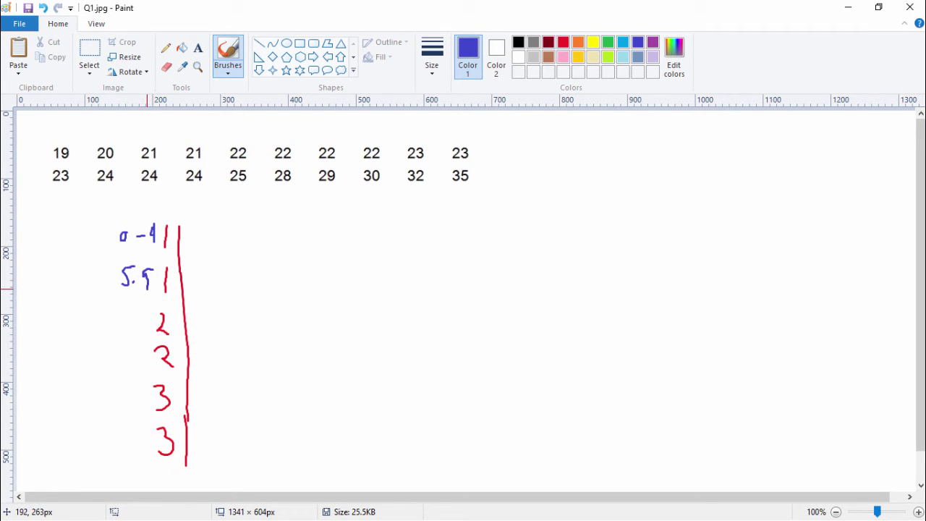
mouse_move(113, 323)
left_mouse_down()
mouse_move(140, 309)
mouse_move(143, 330)
mouse_move(110, 367)
left_mouse_up()
mouse_move(113, 349)
left_mouse_down()
mouse_move(137, 351)
mouse_move(140, 367)
mouse_move(113, 392)
mouse_move(134, 398)
left_mouse_up()
left_click(124, 355)
mouse_move(142, 387)
left_mouse_down()
mouse_move(106, 438)
mouse_move(115, 445)
mouse_move(107, 454)
mouse_move(114, 436)
mouse_move(121, 449)
mouse_move(105, 428)
mouse_move(112, 449)
mouse_move(126, 440)
mouse_move(140, 460)
left_mouse_up()
left_click(121, 448)
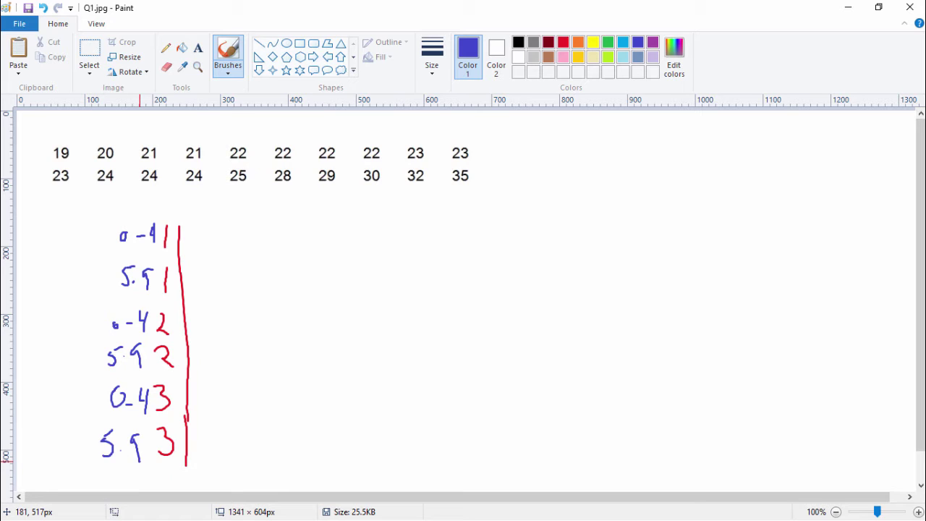
left_click(562, 42)
Add leaf 9 to stem 1's 5–9 row, rule the header line, and add leaf 0, crossing off 19 and 20.
left_click_drag(214, 259, 215, 296)
mouse_move(87, 242)
left_mouse_down()
mouse_move(139, 229)
mouse_move(243, 233)
left_mouse_up()
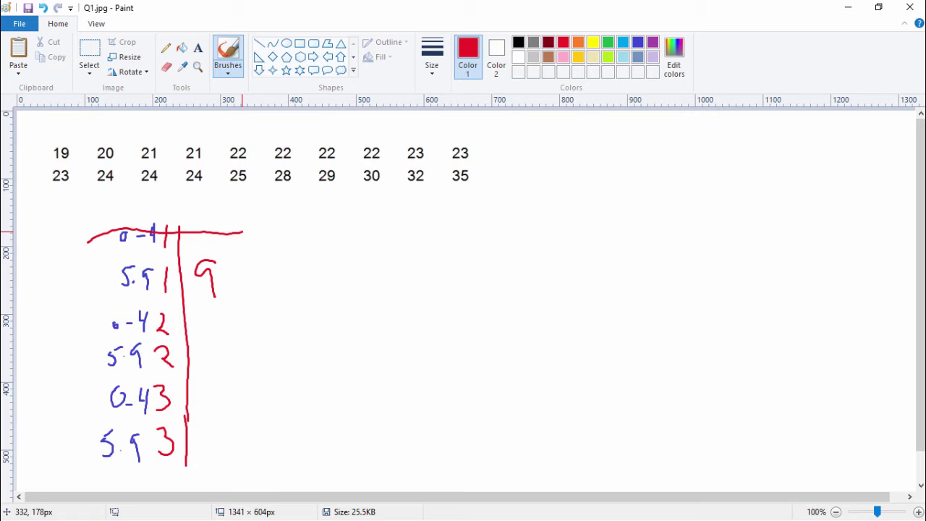
left_click_drag(208, 315, 202, 320)
mouse_move(45, 140)
left_mouse_down()
mouse_move(76, 167)
mouse_move(113, 158)
left_mouse_up()
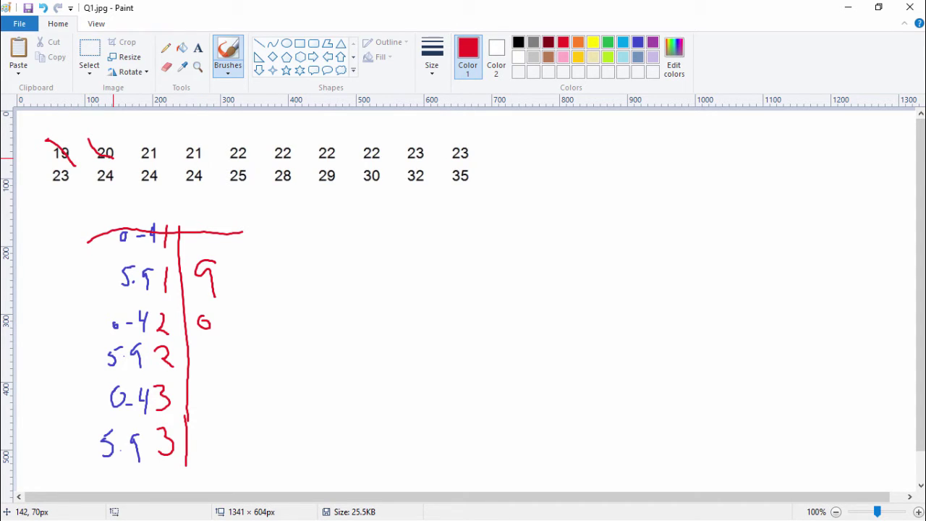
Add leaves 1 1, the 2s and the 3s to stem 2's 0–4 row, crossing off 21s, 22s, 23s.
mouse_move(228, 310)
left_mouse_down()
mouse_move(233, 331)
mouse_move(263, 318)
mouse_move(263, 330)
left_mouse_up()
left_click_drag(137, 145, 217, 162)
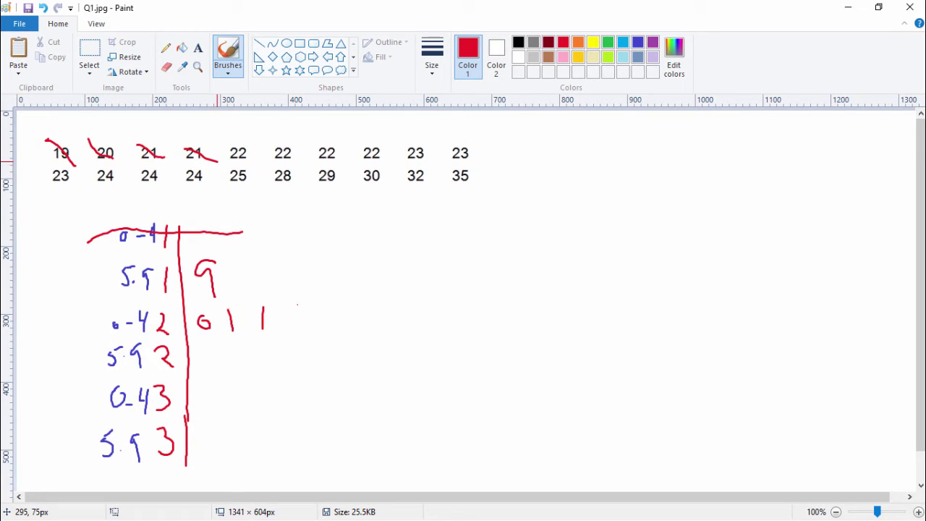
mouse_move(279, 313)
left_mouse_down()
mouse_move(298, 330)
mouse_move(318, 322)
mouse_move(352, 331)
left_mouse_up()
left_click_drag(364, 306, 391, 331)
mouse_move(218, 139)
left_mouse_down()
mouse_move(244, 158)
mouse_move(393, 159)
left_mouse_up()
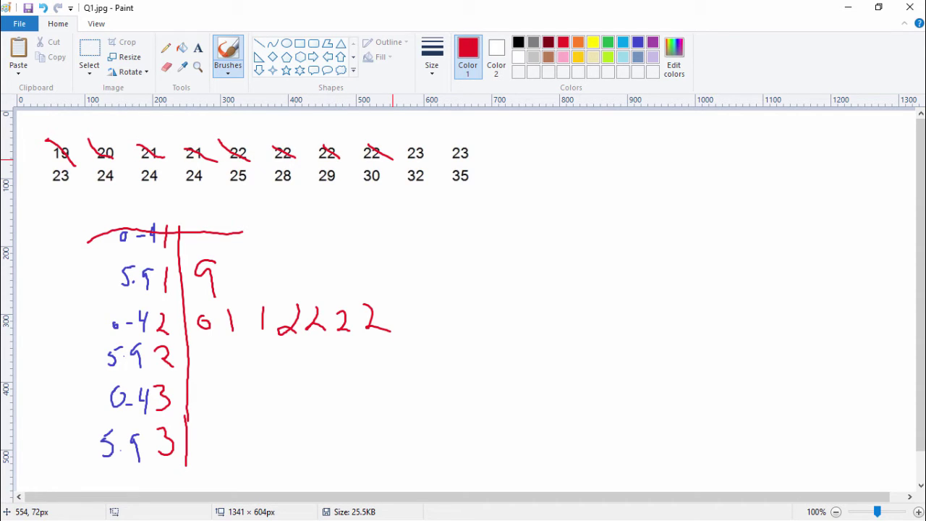
mouse_move(398, 306)
left_mouse_down()
mouse_move(417, 316)
mouse_move(414, 331)
left_mouse_up()
mouse_move(433, 297)
left_mouse_down()
mouse_move(453, 305)
mouse_move(446, 327)
mouse_move(469, 337)
left_mouse_up()
mouse_move(400, 144)
left_mouse_down()
mouse_move(426, 158)
mouse_move(481, 162)
left_mouse_up()
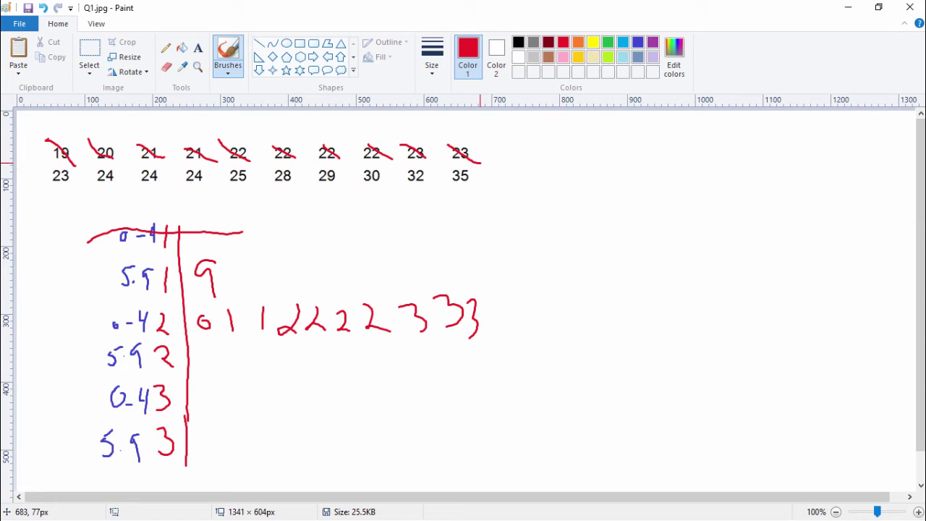
left_click_drag(51, 171, 79, 186)
Add the 4 leaves to stem 2's 0–4 row and cross off every 24.
mouse_move(507, 293)
left_mouse_down()
mouse_move(516, 315)
mouse_move(511, 336)
mouse_move(537, 315)
left_mouse_up()
mouse_move(540, 302)
left_mouse_down()
mouse_move(540, 335)
mouse_move(567, 320)
mouse_move(576, 340)
left_mouse_up()
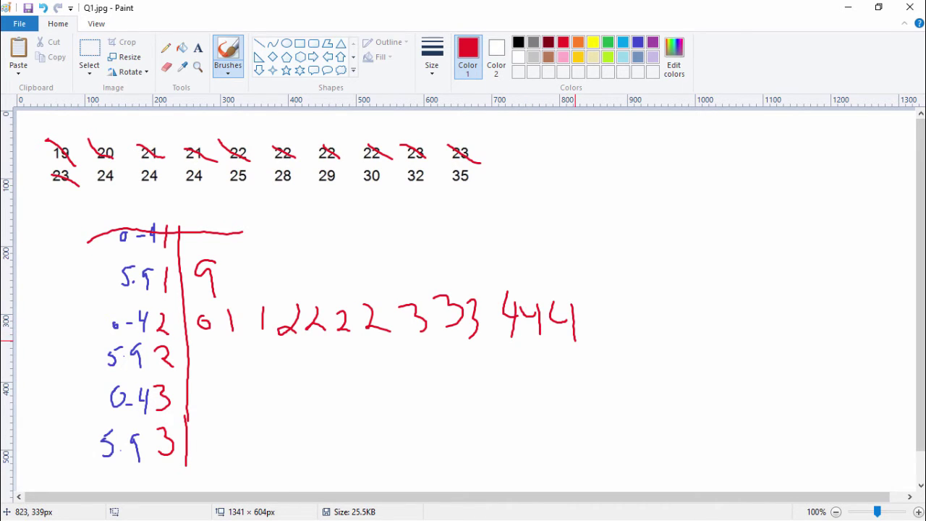
left_click_drag(82, 171, 119, 186)
left_click_drag(133, 162, 171, 191)
left_click_drag(183, 164, 217, 194)
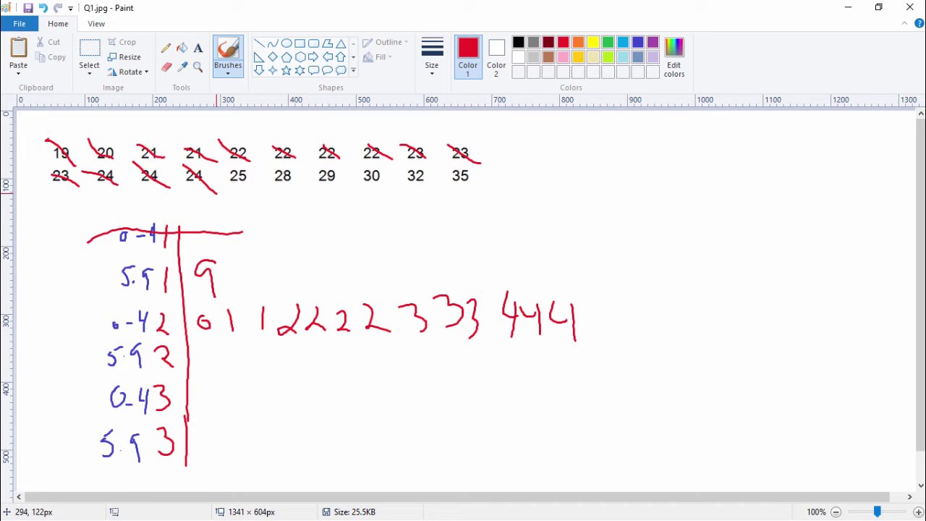
Fill stem 2's 5–9 row with leaves 5, 8, 9, crossing off 25, 28 and 29.
mouse_move(206, 348)
left_mouse_down()
mouse_move(202, 372)
mouse_move(225, 341)
left_mouse_up()
left_click_drag(226, 164, 256, 192)
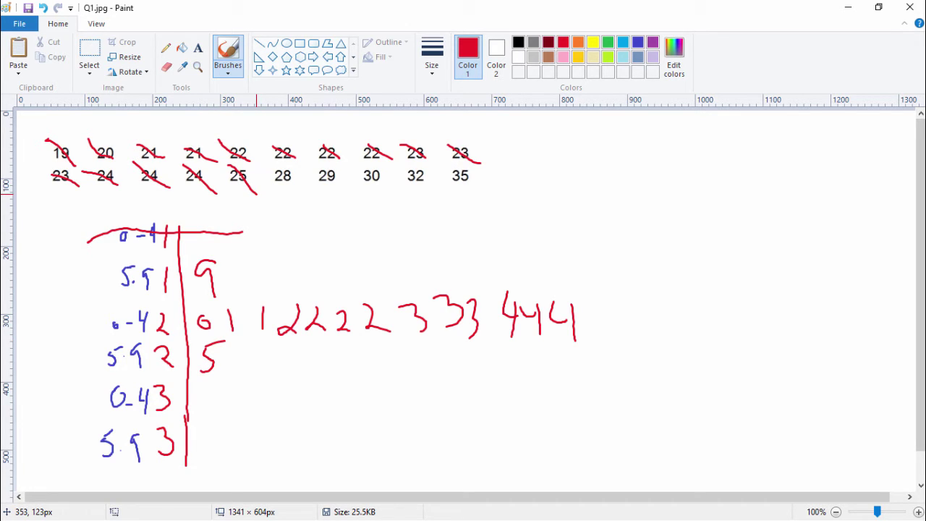
mouse_move(239, 353)
left_mouse_down()
mouse_move(230, 370)
mouse_move(234, 352)
left_mouse_up()
left_click_drag(273, 173, 306, 187)
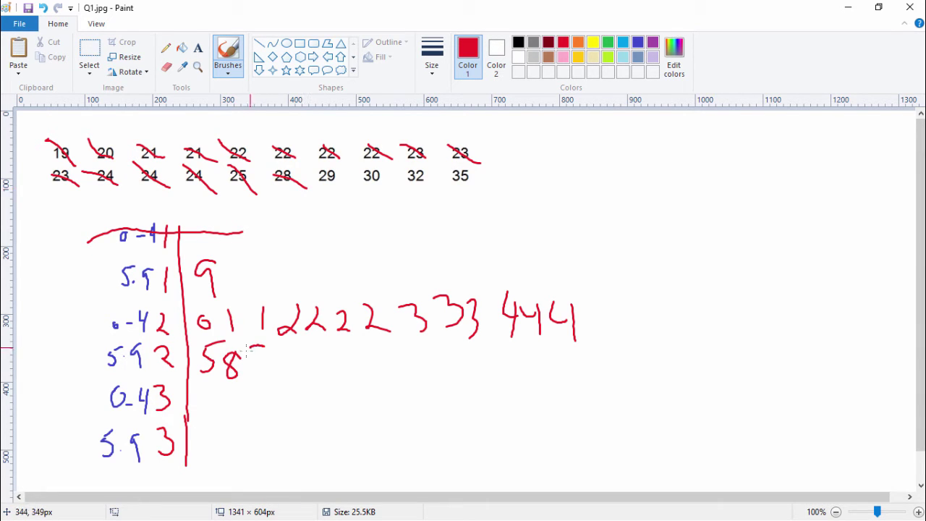
mouse_move(263, 347)
left_mouse_down()
mouse_move(248, 352)
mouse_move(262, 381)
left_mouse_up()
left_click_drag(308, 174, 351, 191)
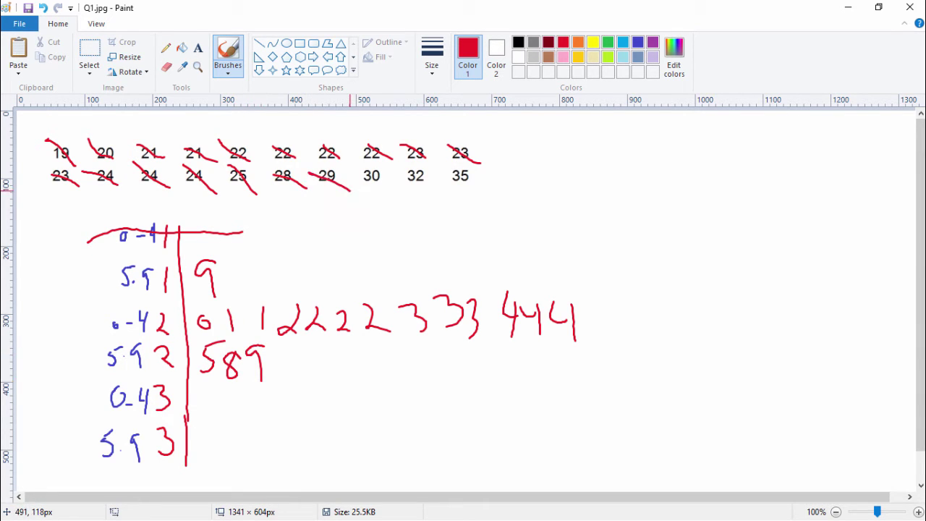